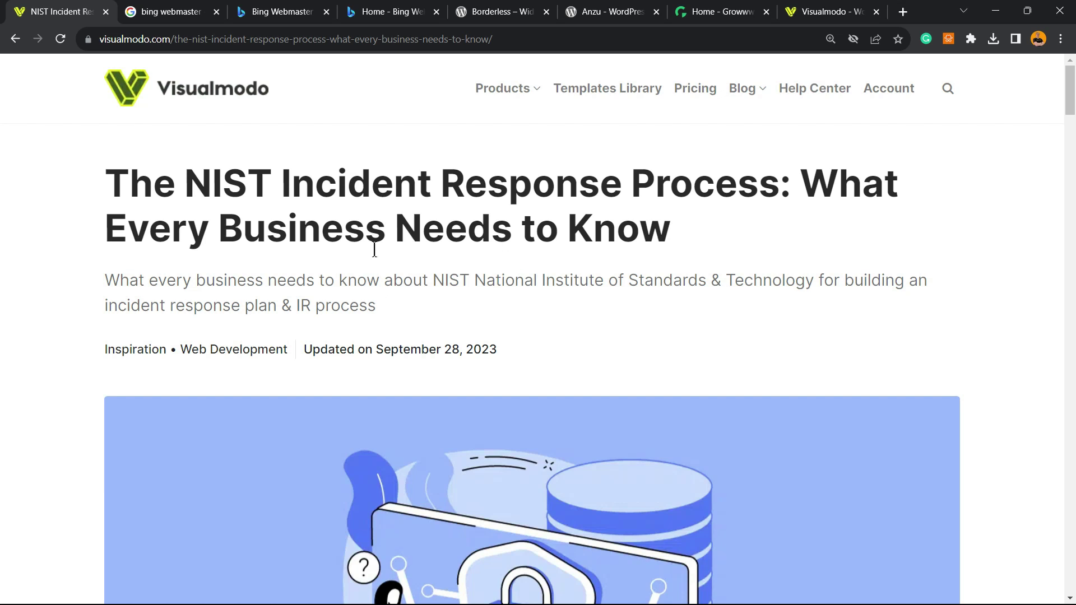
Step: Copy the NIST incident response article's URL and return to the bing webmaster results tab
left_click(352, 42)
key("ctrl+c")
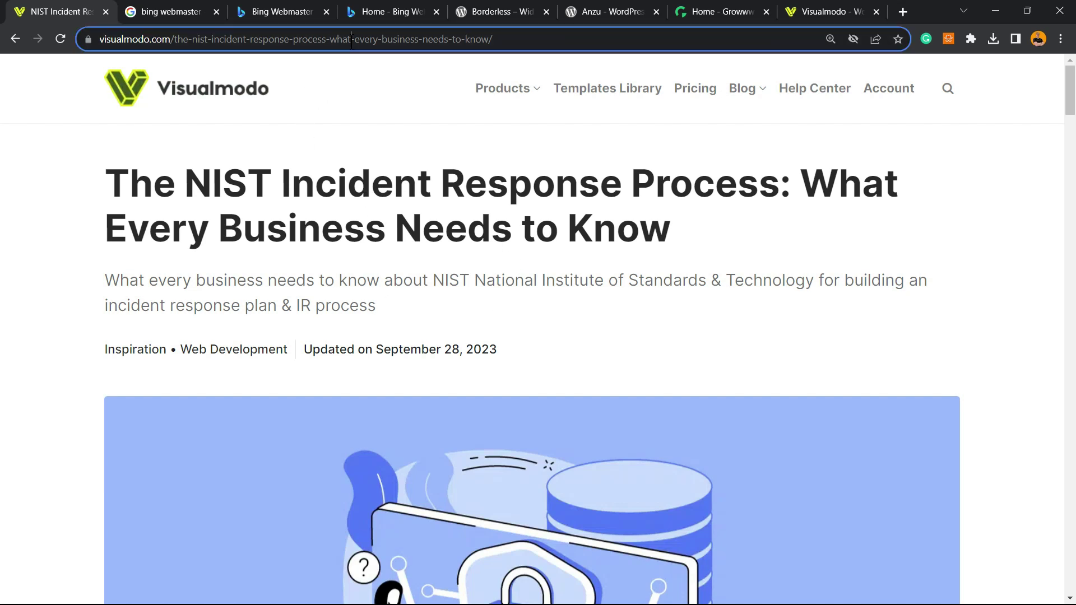
left_click(601, 234)
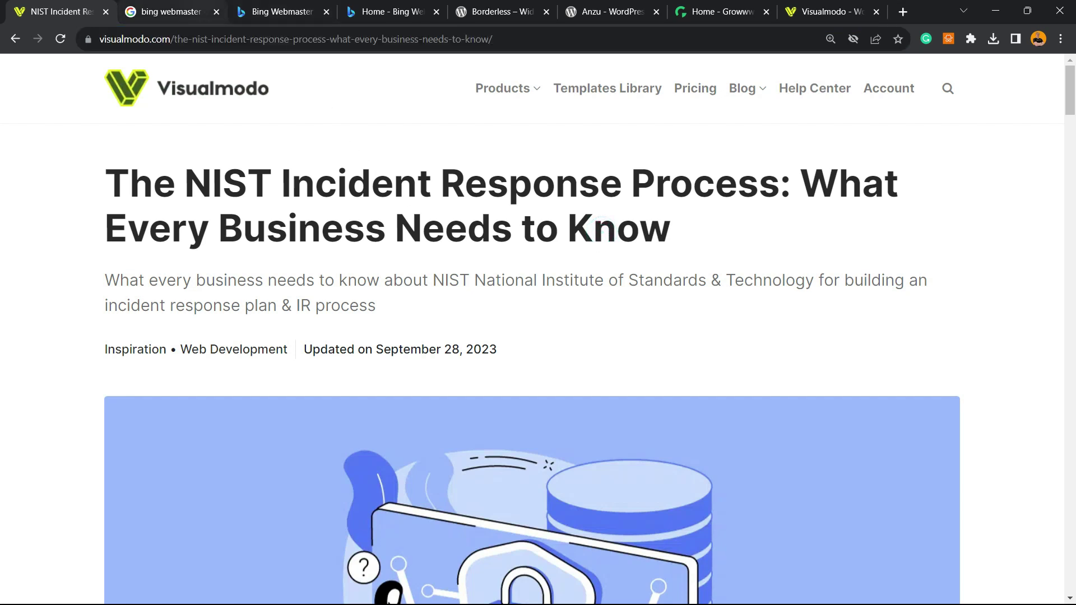
left_click(206, 17)
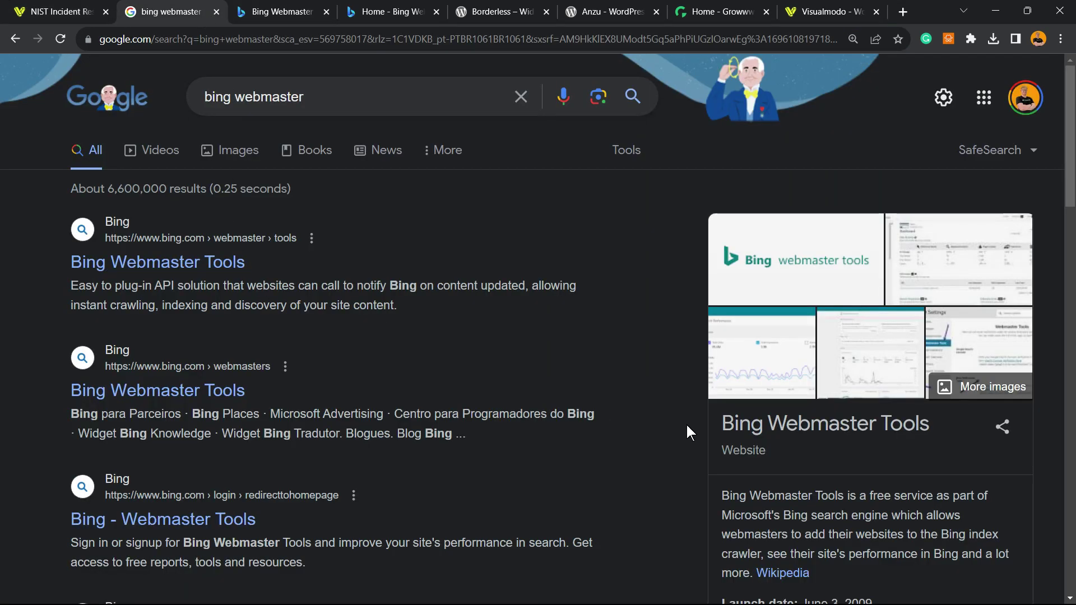
Step: Go from the bing webmaster search results to the Bing Webmaster Tools landing page
scroll(456, 376, "down", 3)
scroll(314, 409, "up", 3)
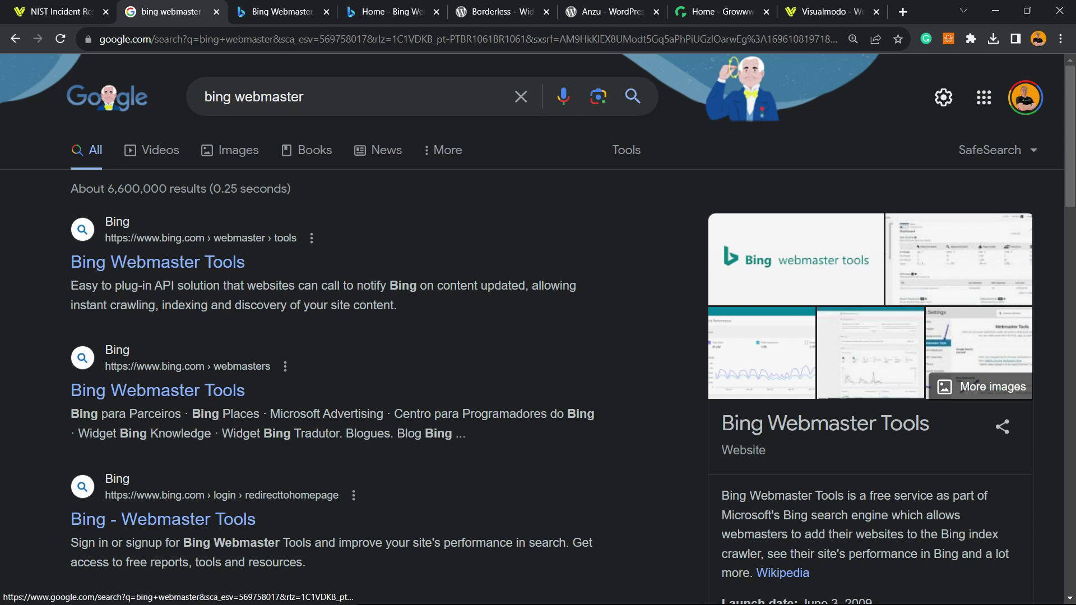
left_click(287, 11)
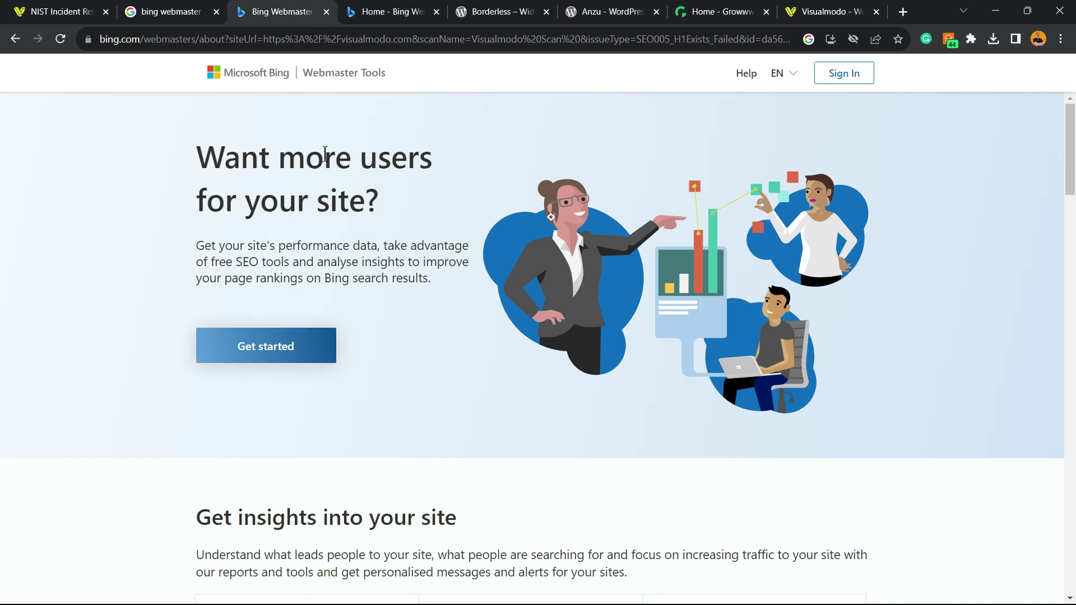
Step: Switch to the Home - Bing Webmaster tab showing the visualmodo.com dashboard
left_click(387, 11)
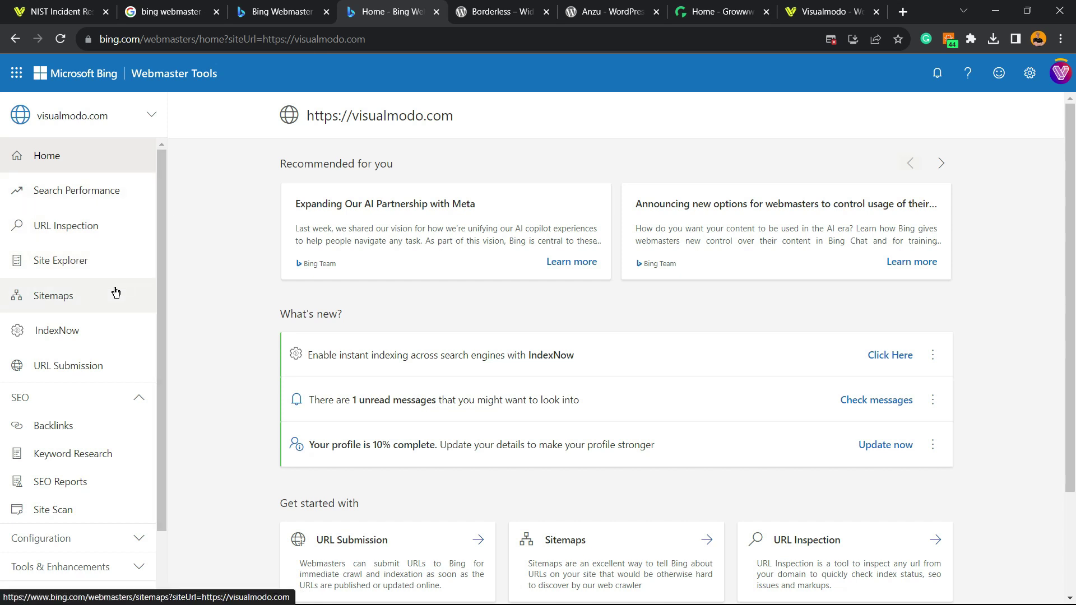
Step: Open URL Submission for visualmodo.com, note the 10000 daily quota, and zoom to 125%
left_click(62, 377)
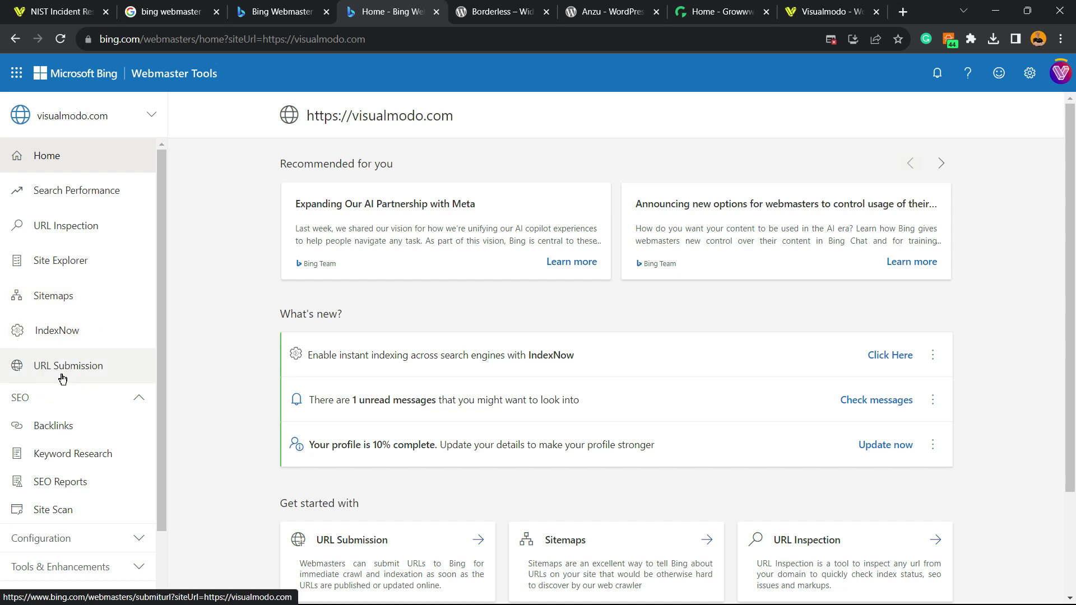
left_click(57, 374)
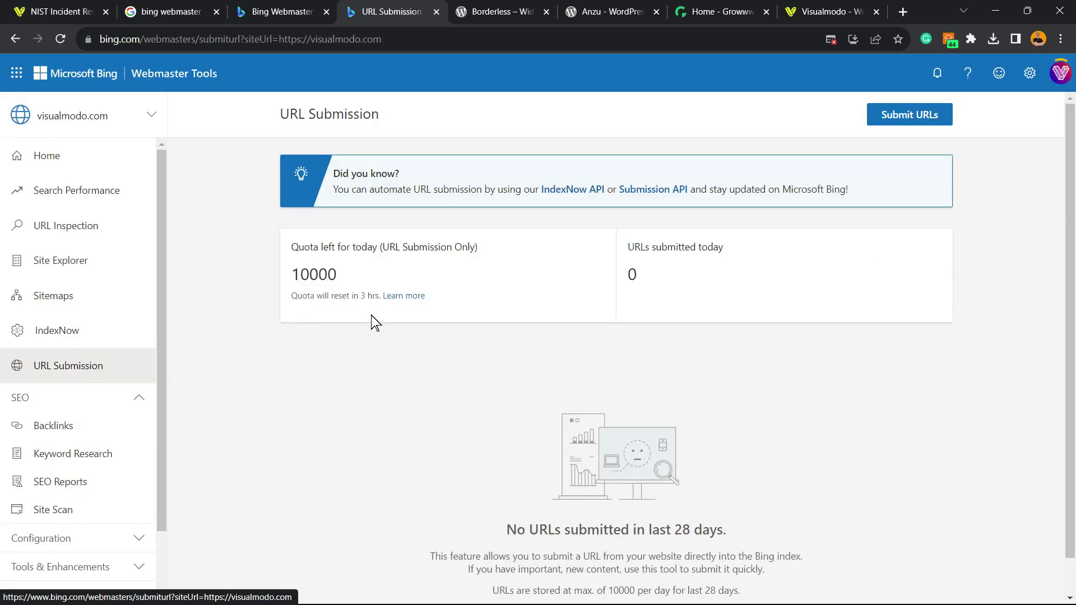
double_click(313, 274)
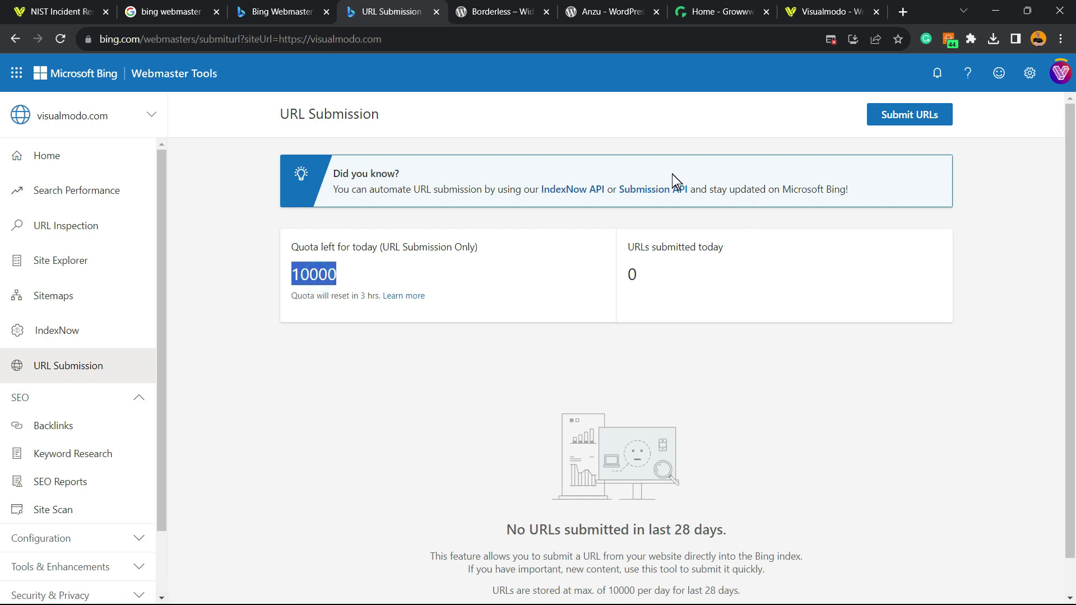
key("ctrl+plus")
key("ctrl+plus")
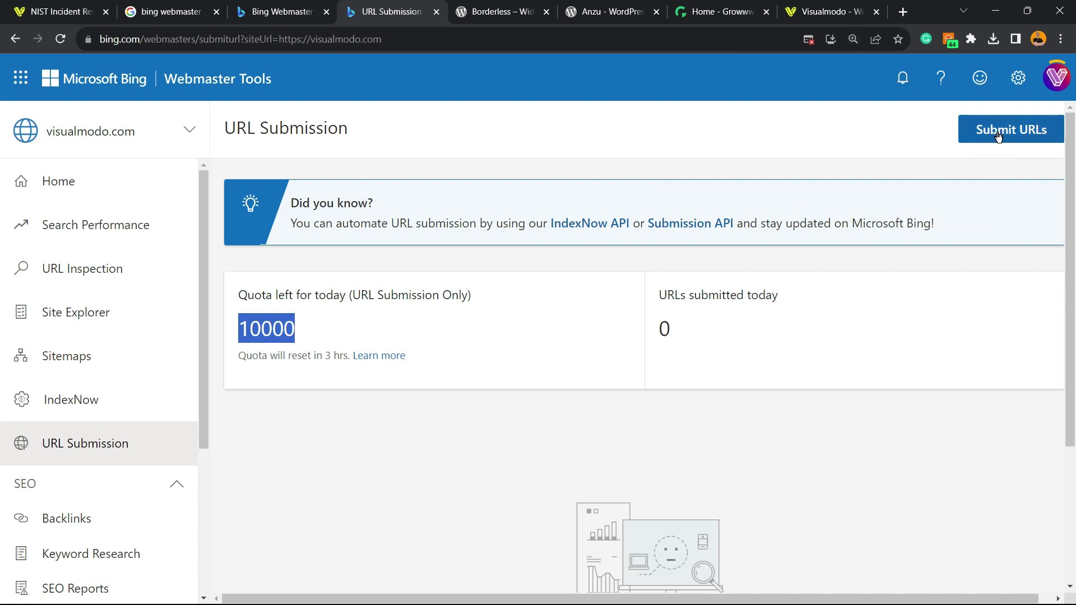
Step: Paste the NIST article's URL into a new Submit URLs form
left_click(976, 130)
left_click(660, 271)
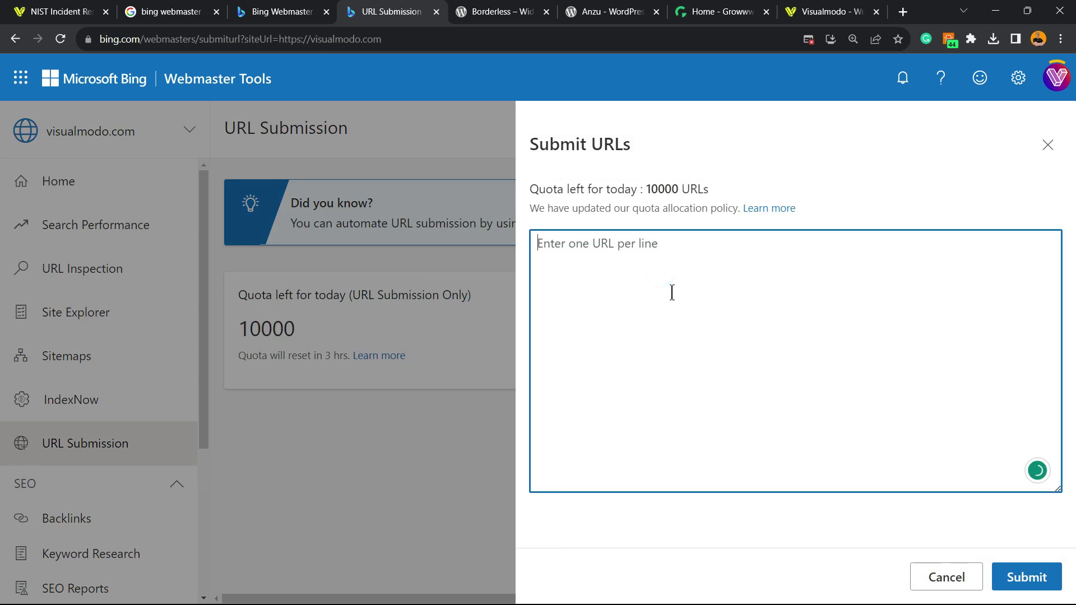
key("ctrl+v")
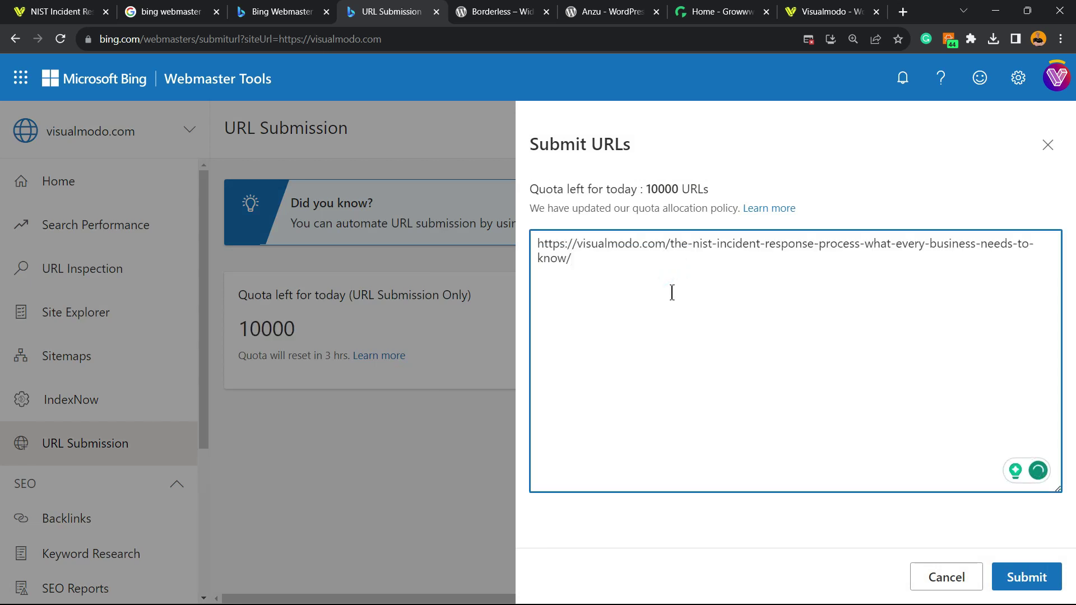
Step: Copy the Living in the Future article's address from the Visualmodo blog
left_click(56, 11)
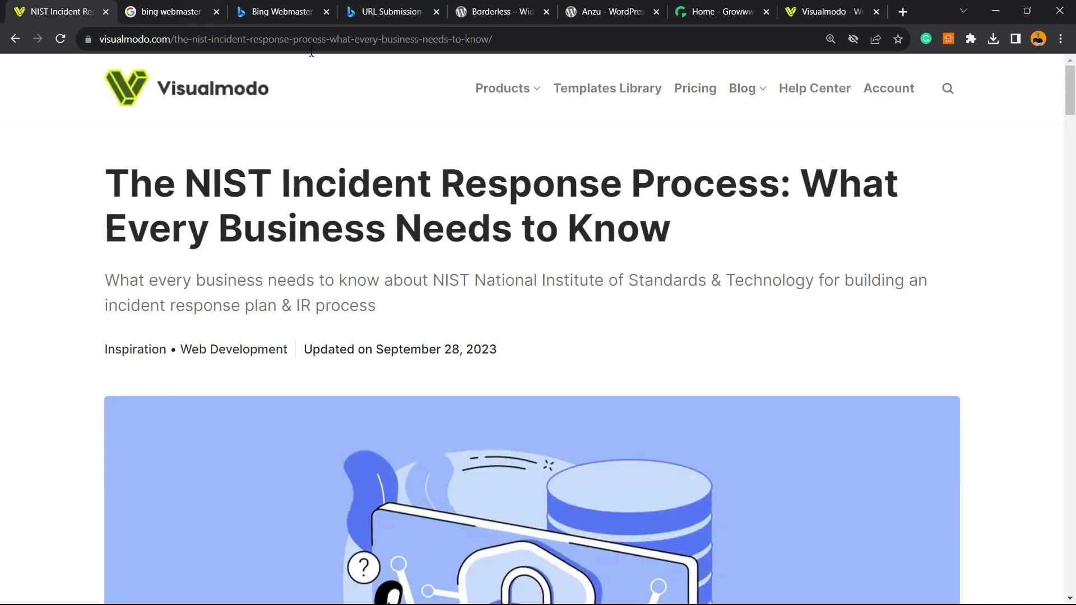
left_click(742, 88)
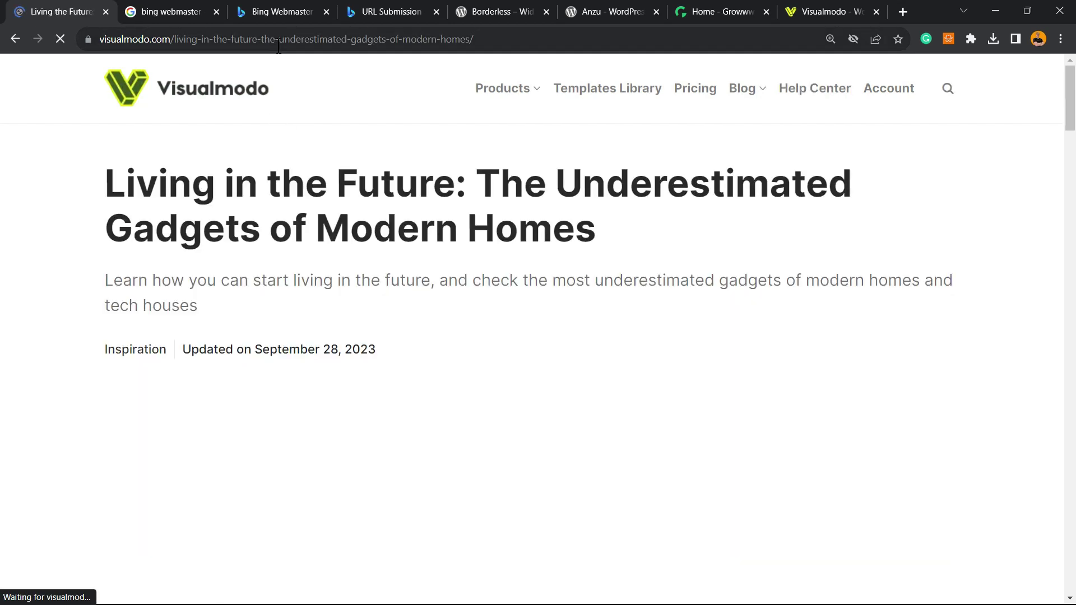
left_click(279, 43)
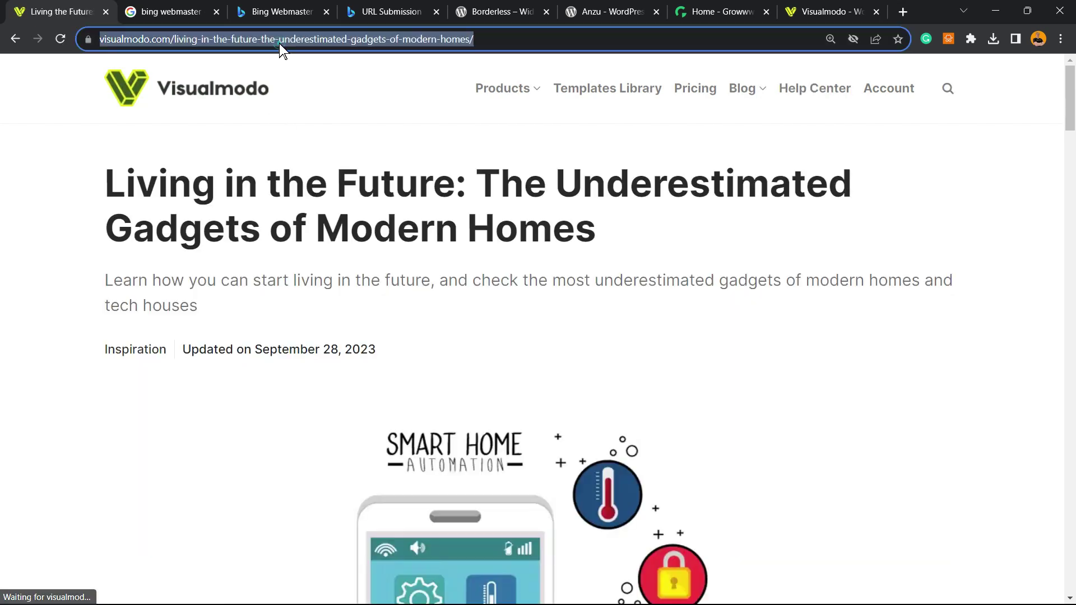
key("ctrl+c")
left_click(392, 11)
Step: Add the Living in the Future URL on a second line and submit both URLs
left_click(582, 270)
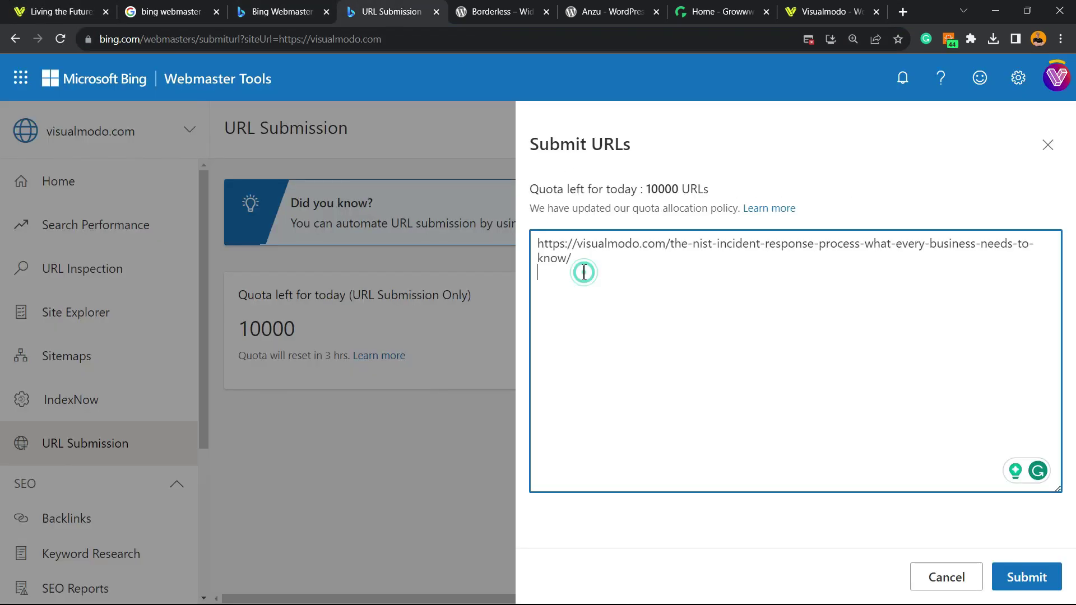
key("Return")
key("ctrl+v")
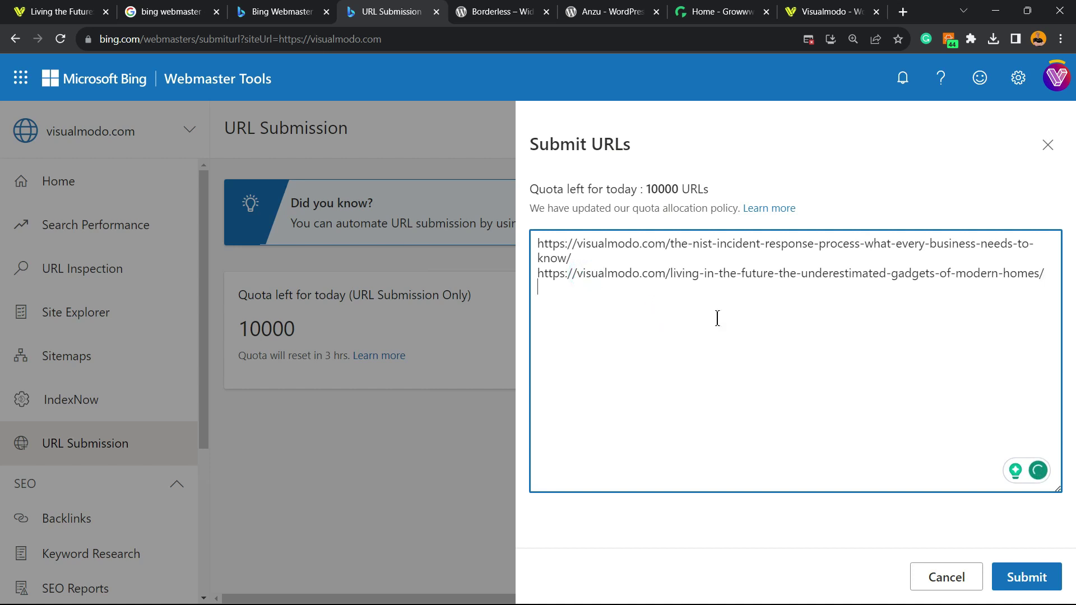
left_click(657, 191)
double_click(657, 190)
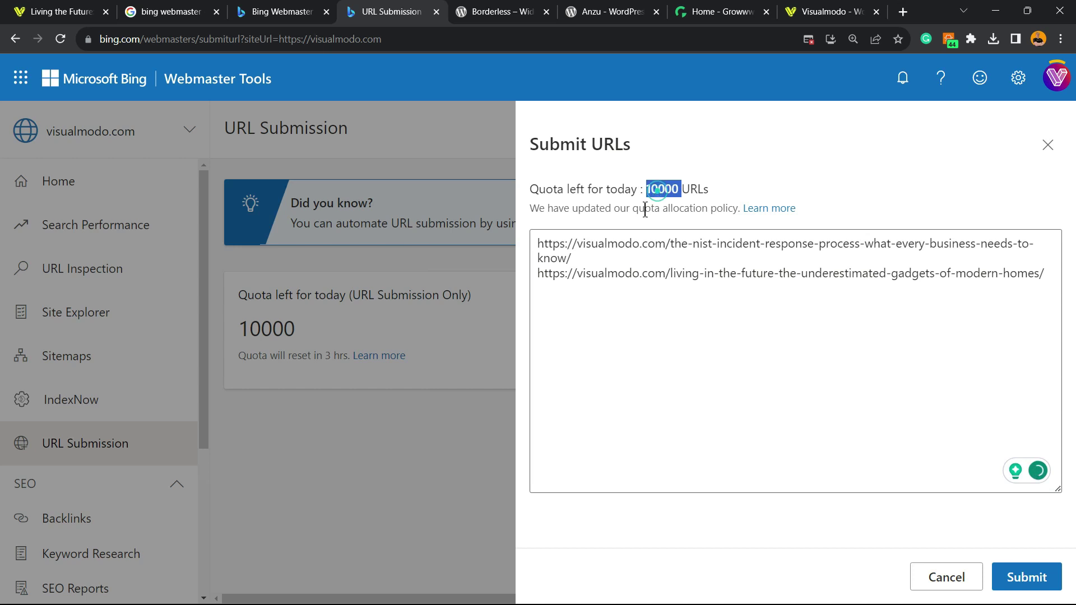
left_click_drag(647, 190, 664, 190)
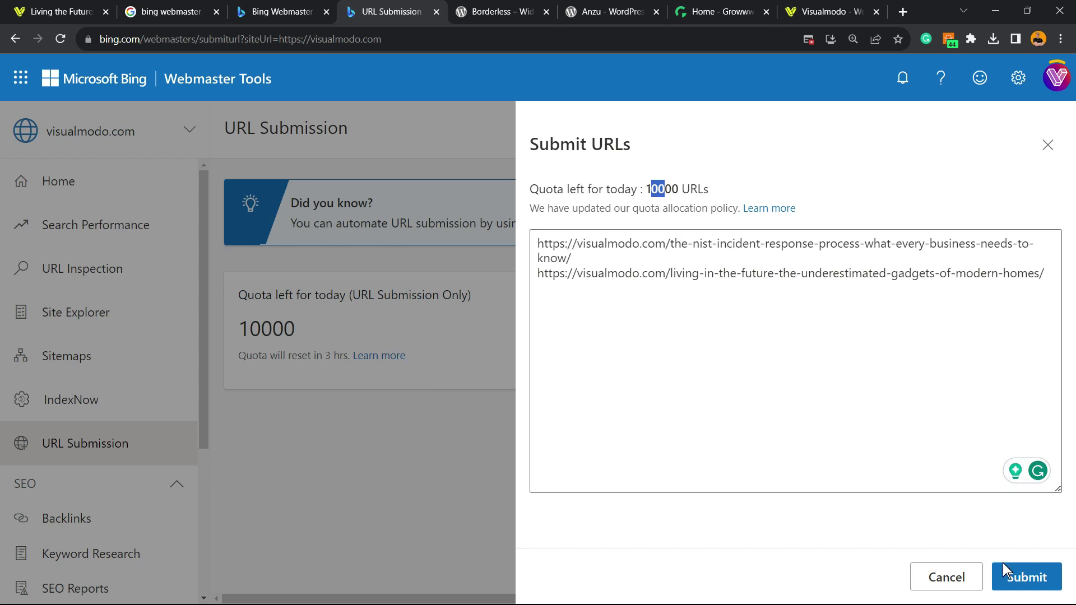
left_click(1025, 583)
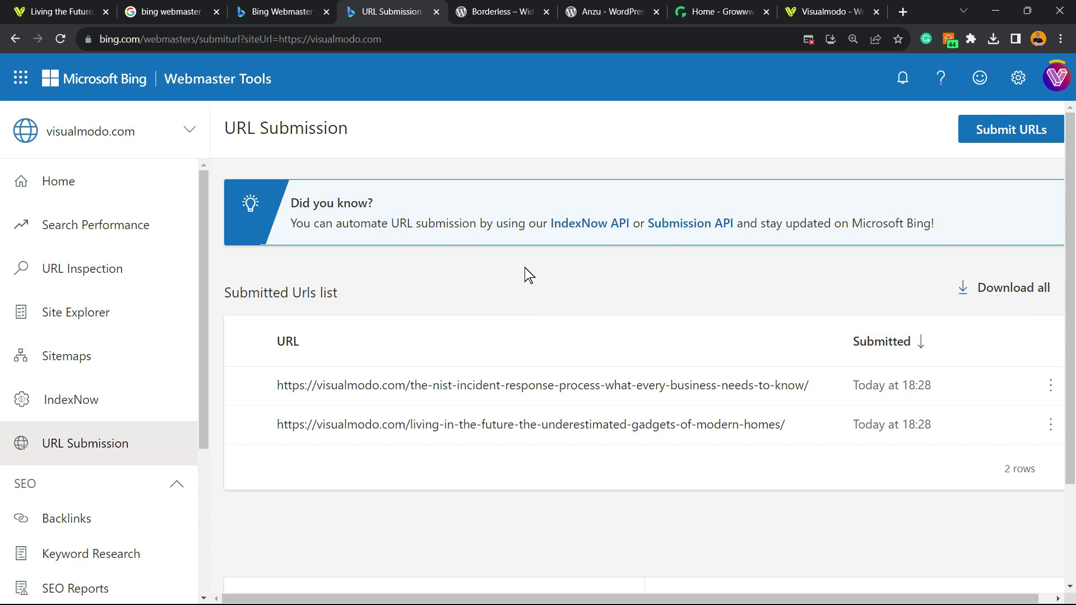
Step: Scroll to check the 9998 quota left and 2 URLs submitted today
scroll(586, 253, "down", 3)
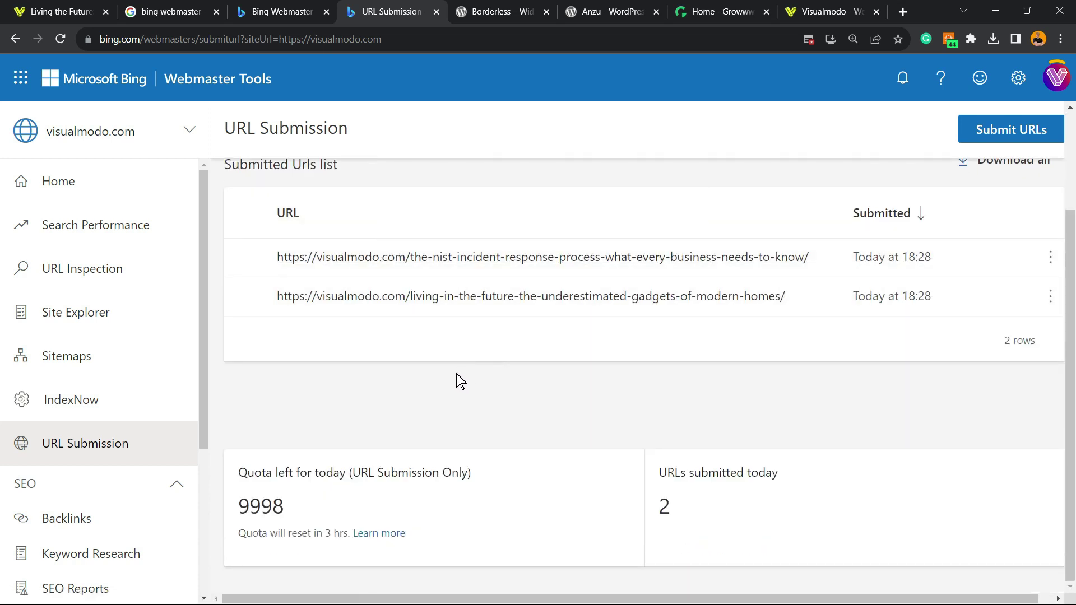
scroll(456, 374, "up", 3)
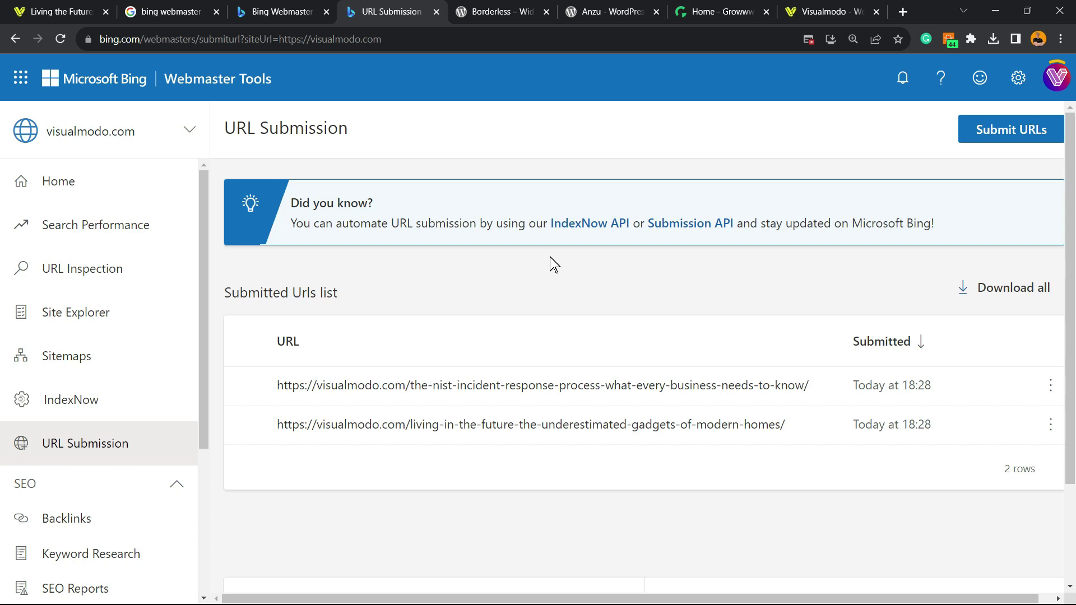
Step: Look over the Borderless plugin page, selecting words of its title
left_click(505, 11)
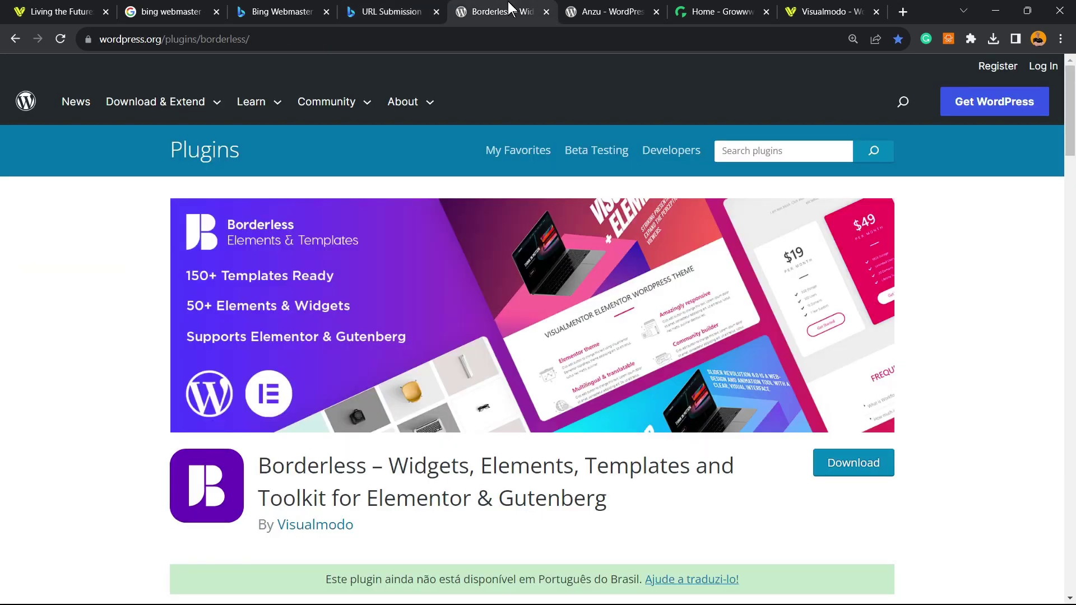
double_click(304, 471)
triple_click(304, 471)
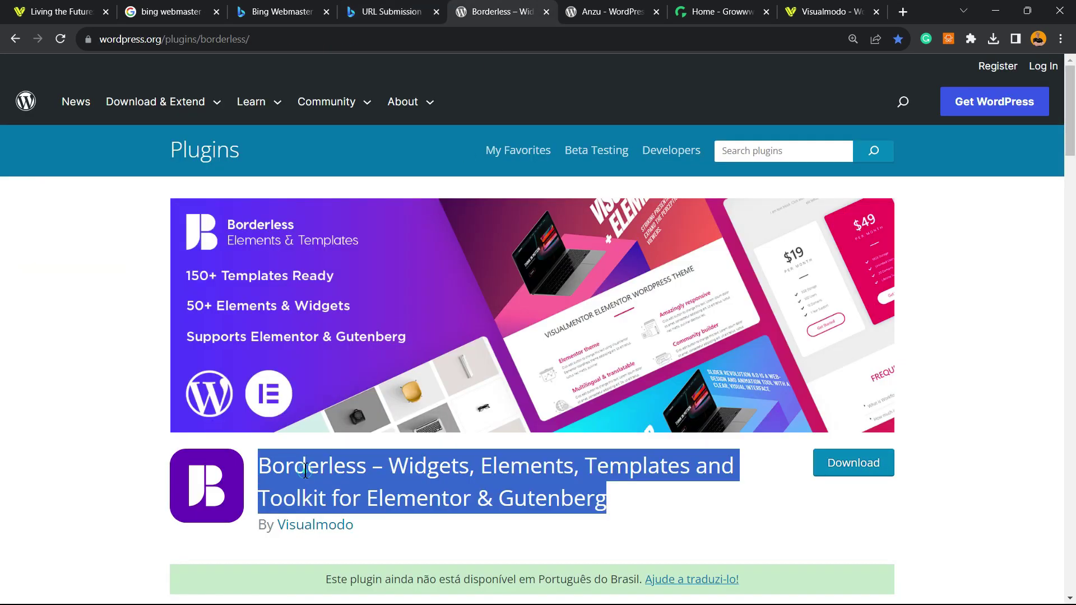
double_click(428, 465)
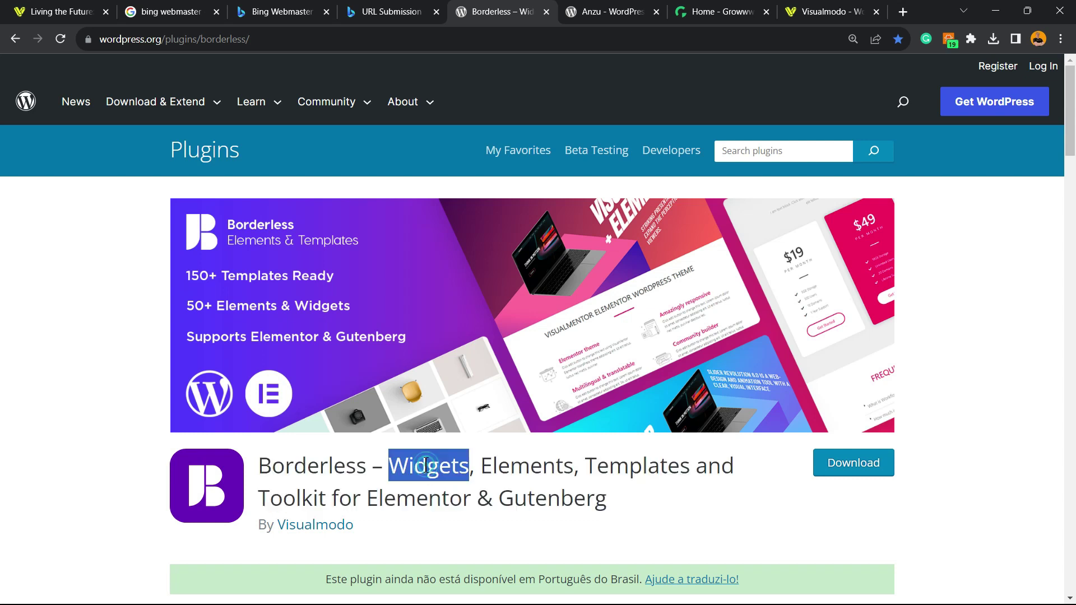
double_click(512, 455)
left_click(516, 453)
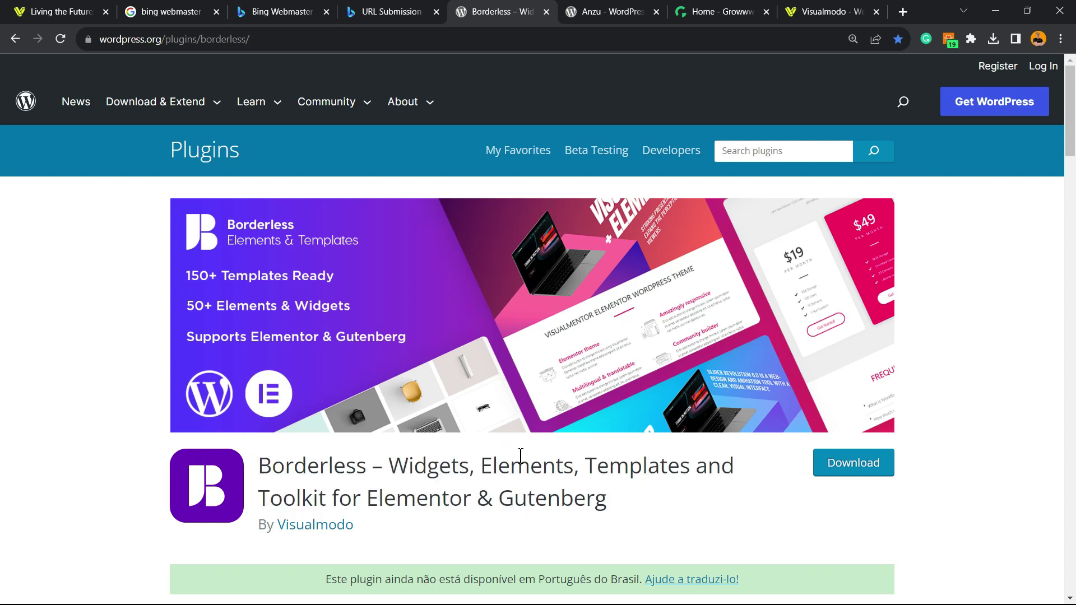
Step: Move through the Anzu theme and Growwwth pages, selecting their headings
key("ctrl+Tab")
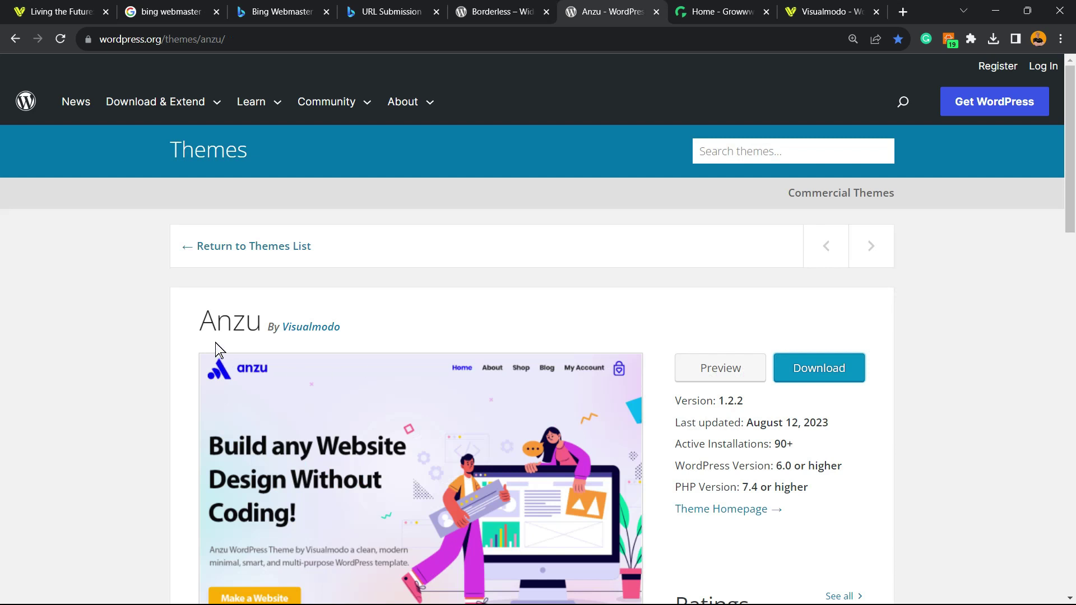
triple_click(238, 324)
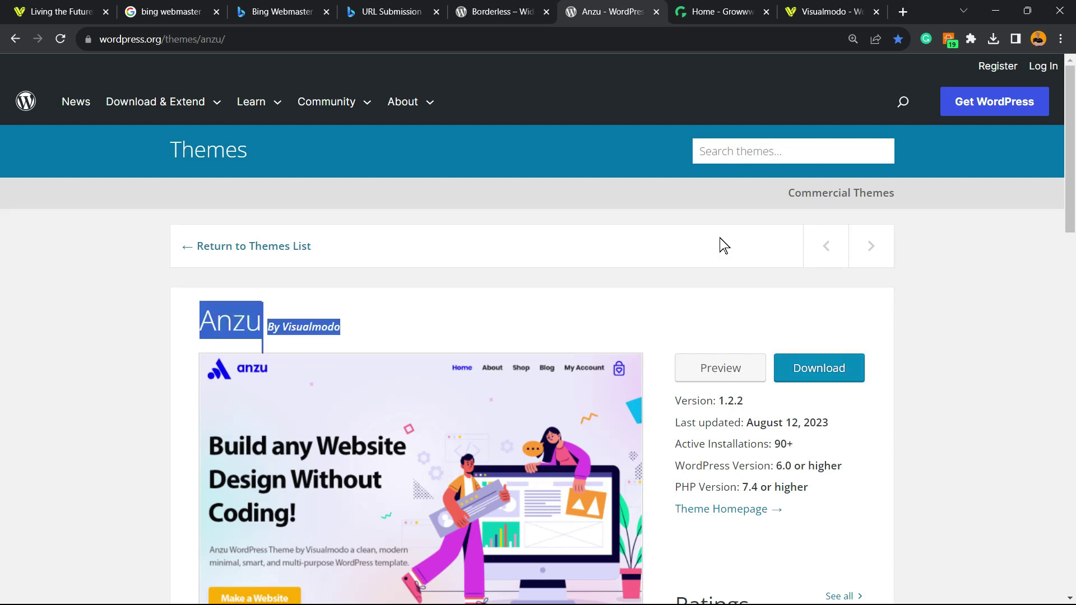
key("ctrl+Tab")
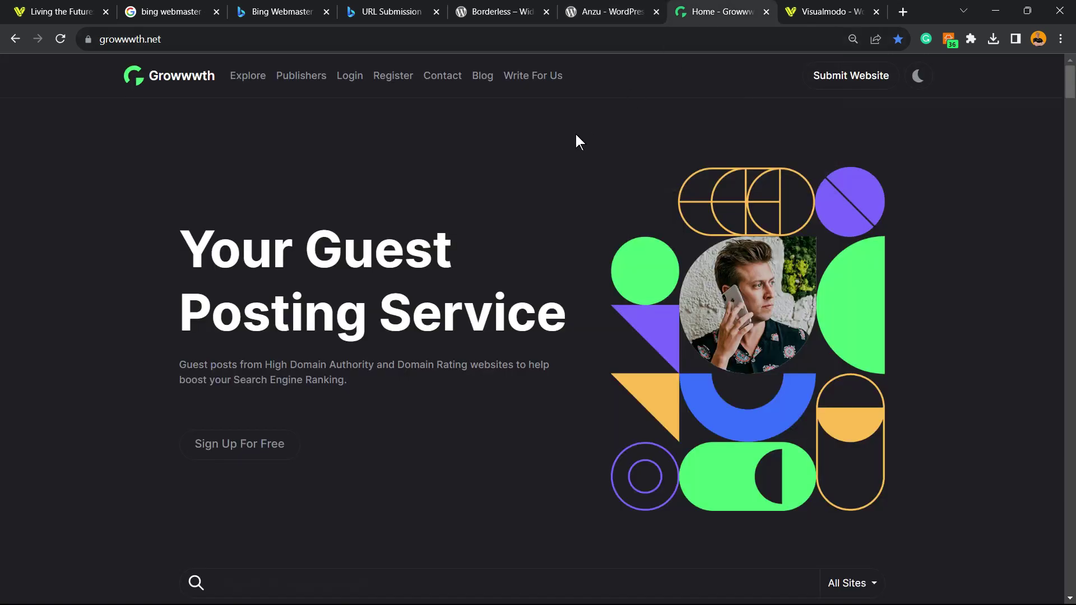
left_click(133, 40)
triple_click(347, 242)
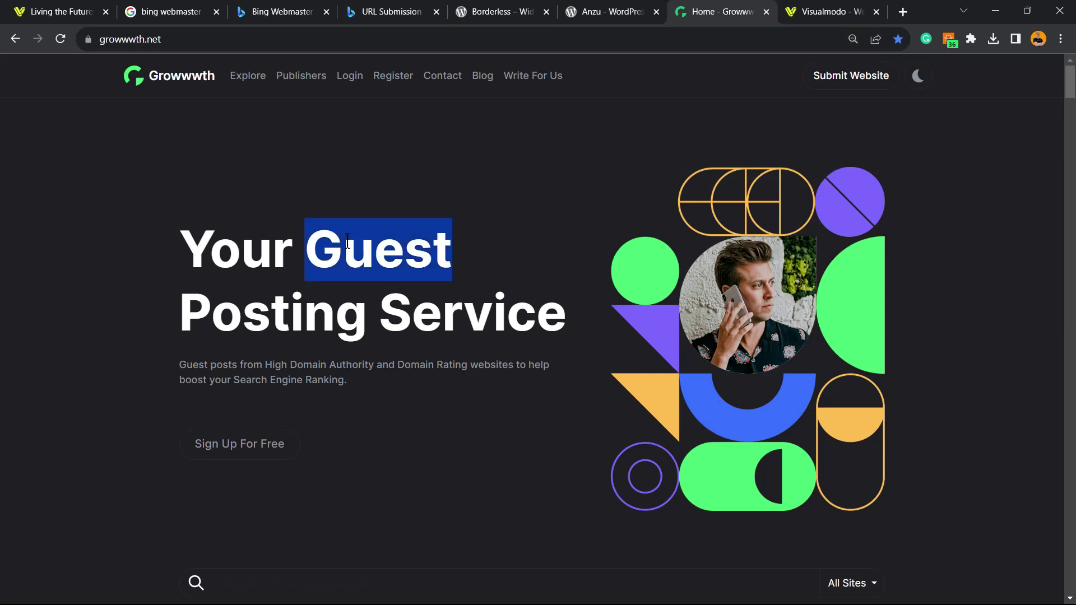
double_click(347, 242)
scroll(346, 237, "down", 7)
scroll(345, 238, "up", 7)
Step: Open the Templates Library from the Visualmodo homepage header
key("ctrl+Tab")
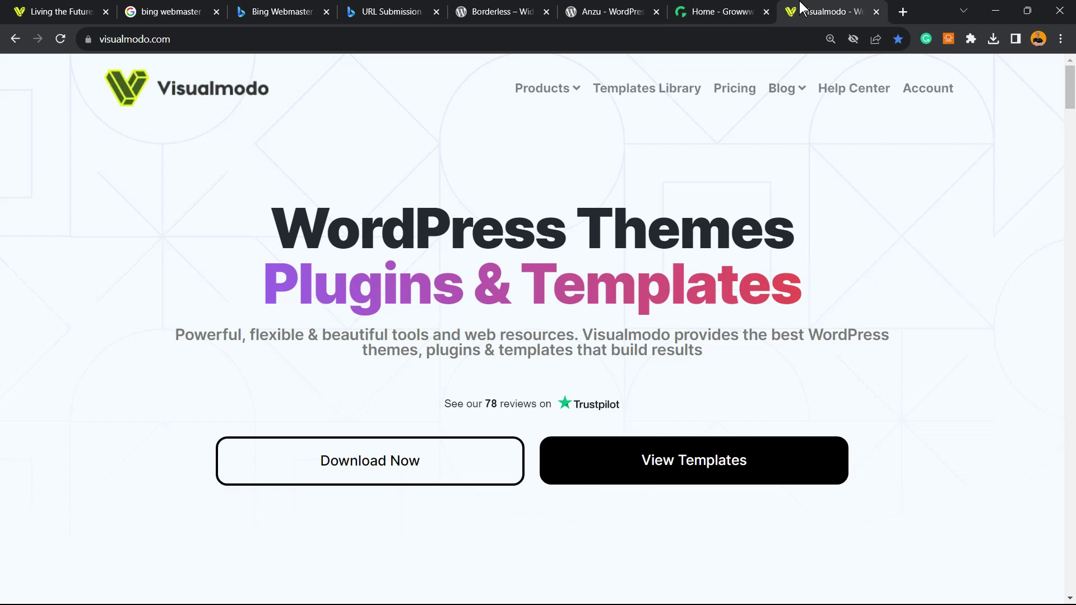
triple_click(465, 239)
left_click(623, 99)
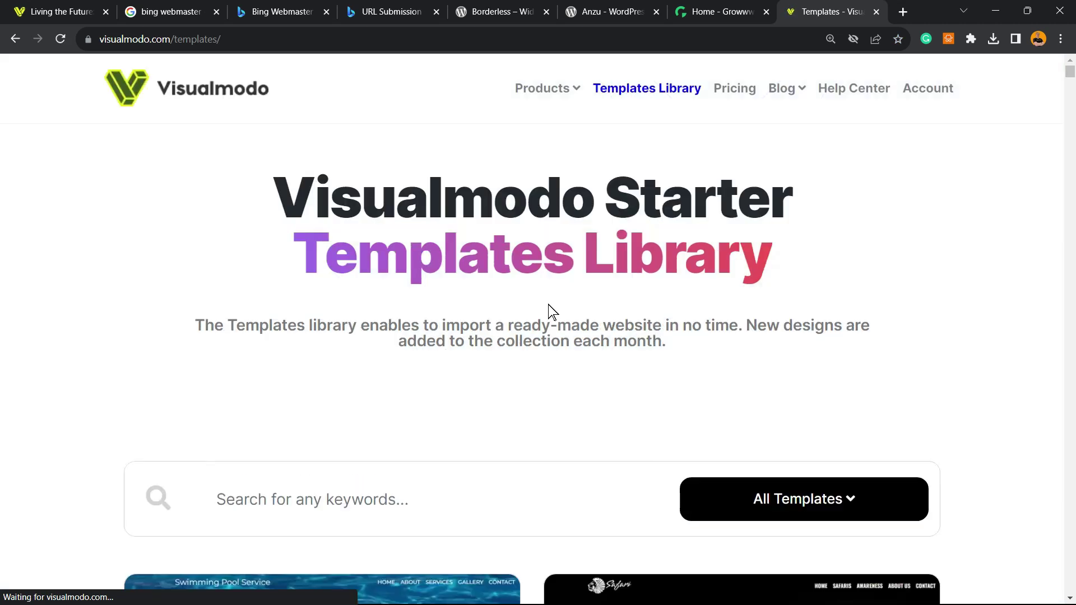
Step: Browse the starter template cards down to the Spa and Hotel designs
scroll(547, 312, "down", 10)
scroll(526, 264, "down", 10)
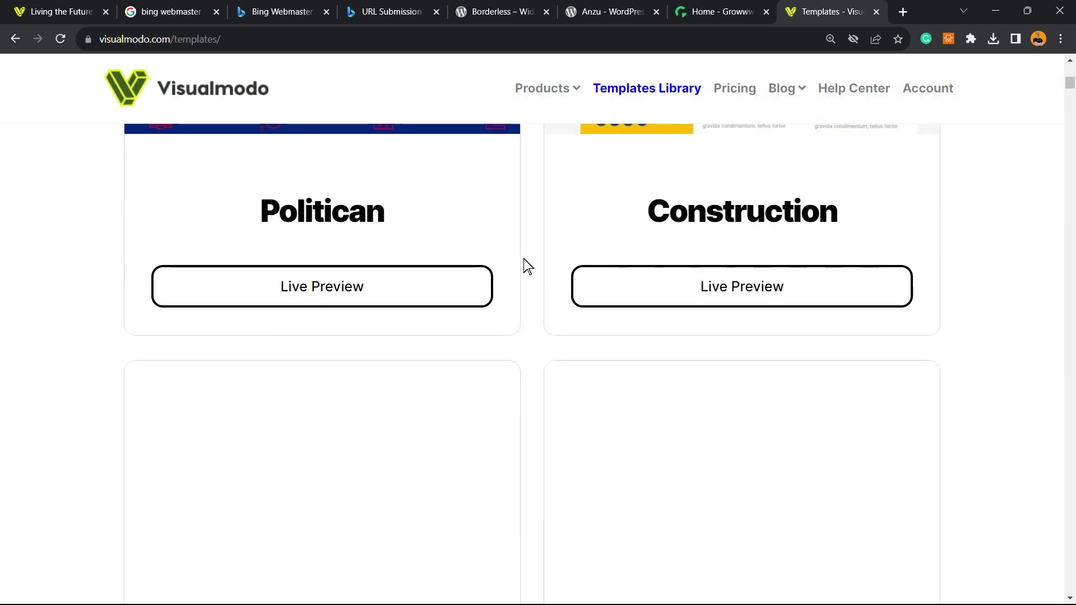
scroll(507, 276, "down", 5)
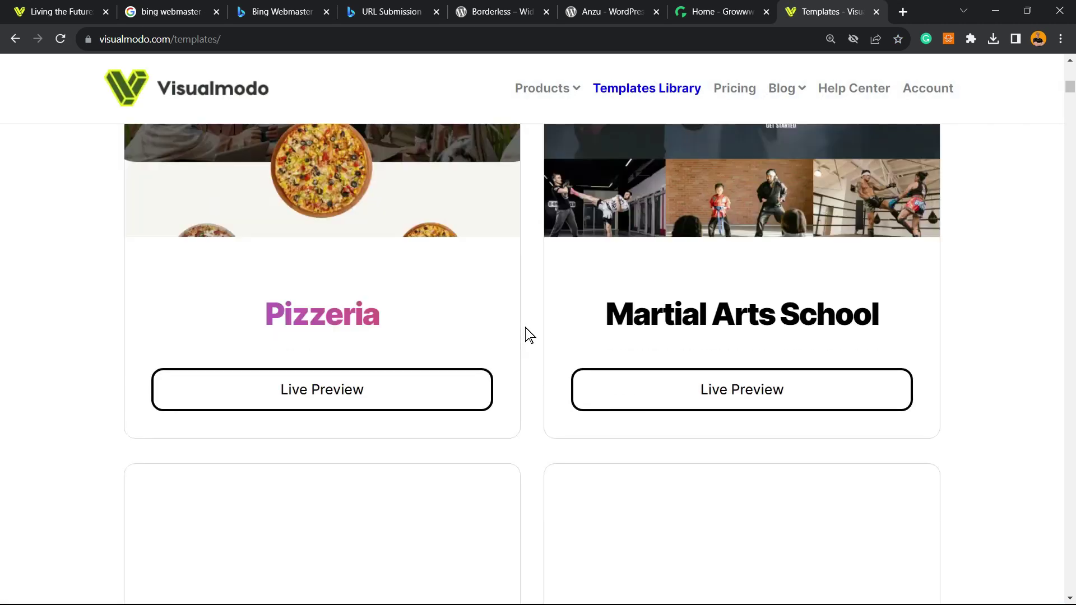
scroll(526, 333, "down", 10)
scroll(529, 335, "down", 20)
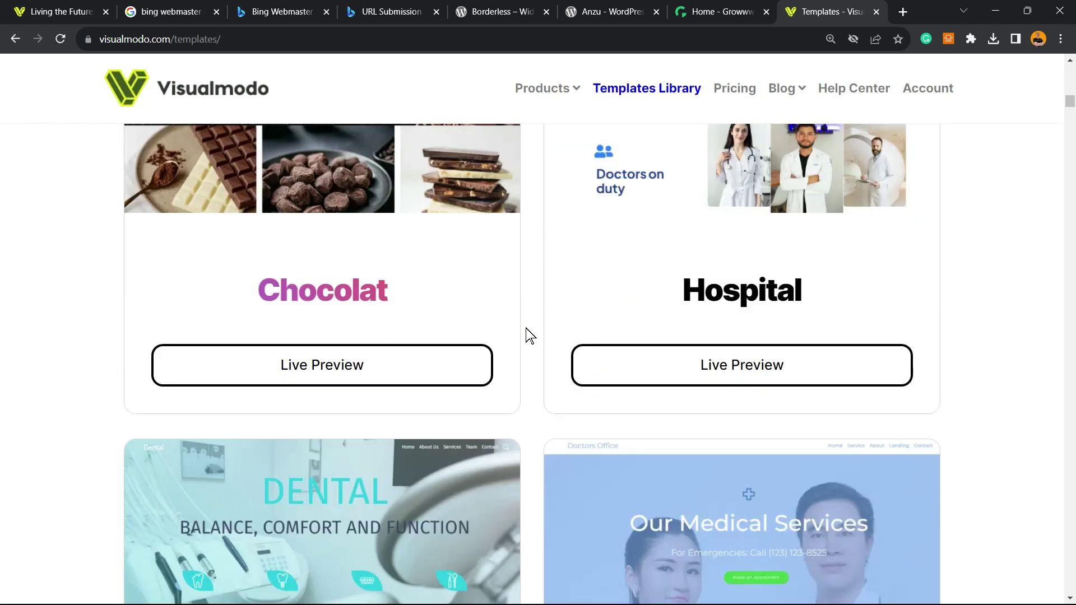
scroll(530, 335, "down", 15)
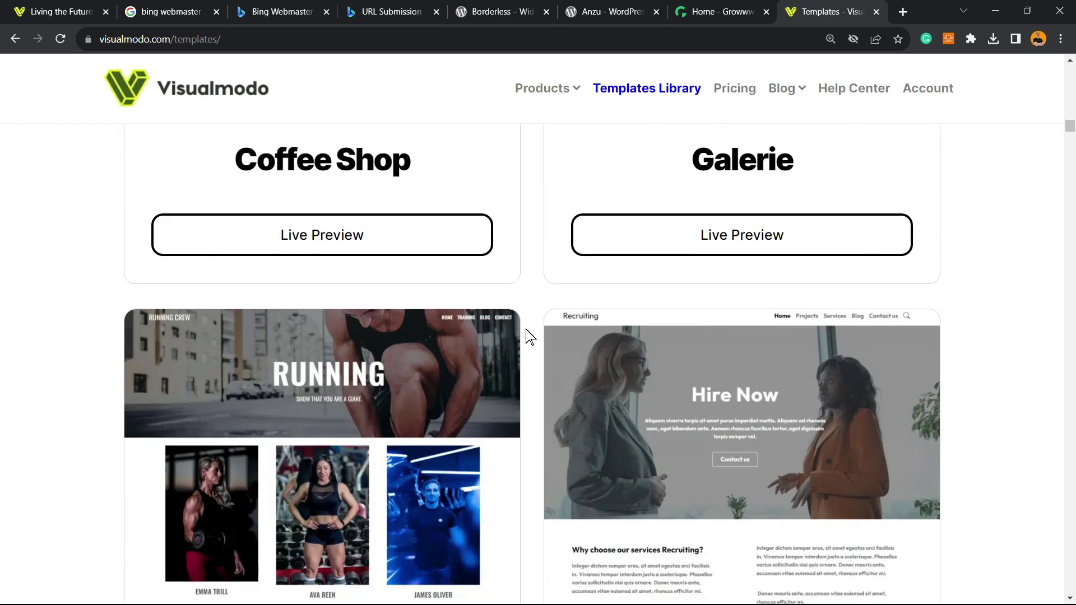
scroll(529, 336, "down", 15)
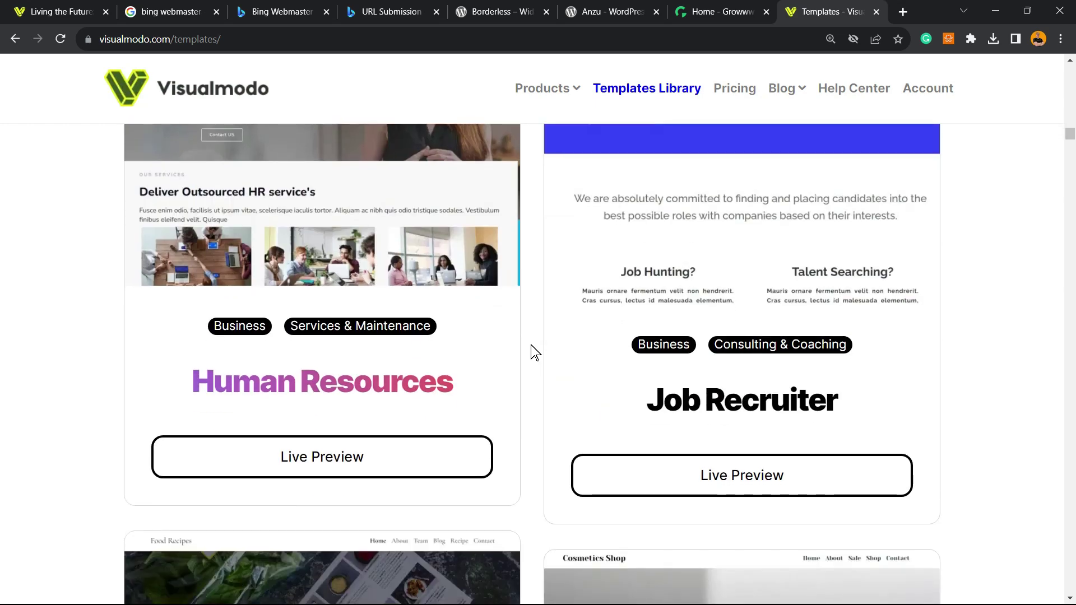
scroll(534, 351, "down", 20)
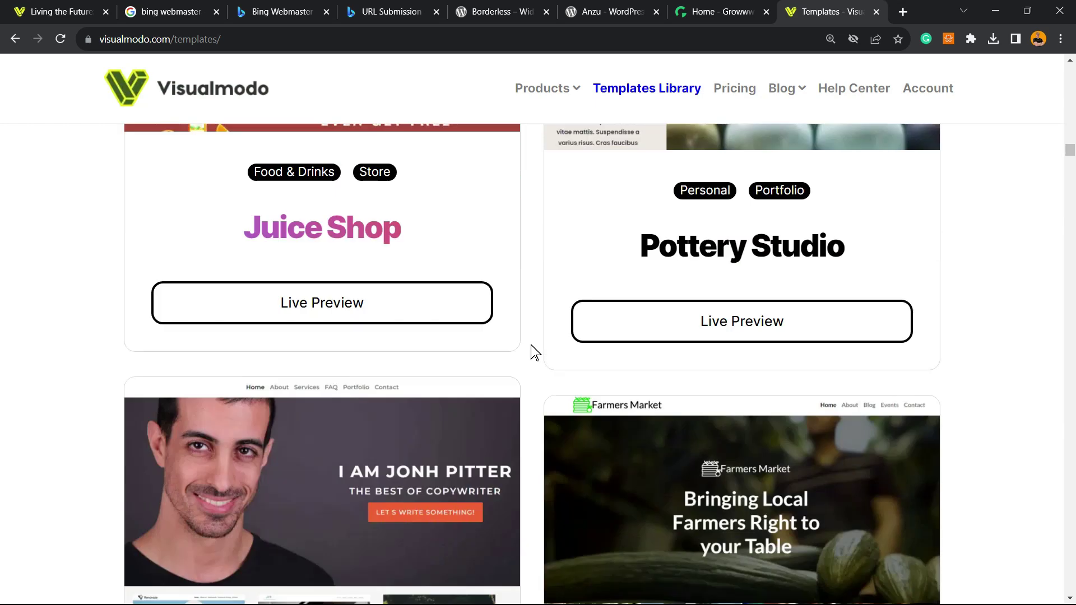
scroll(533, 352, "down", 15)
scroll(534, 351, "down", 20)
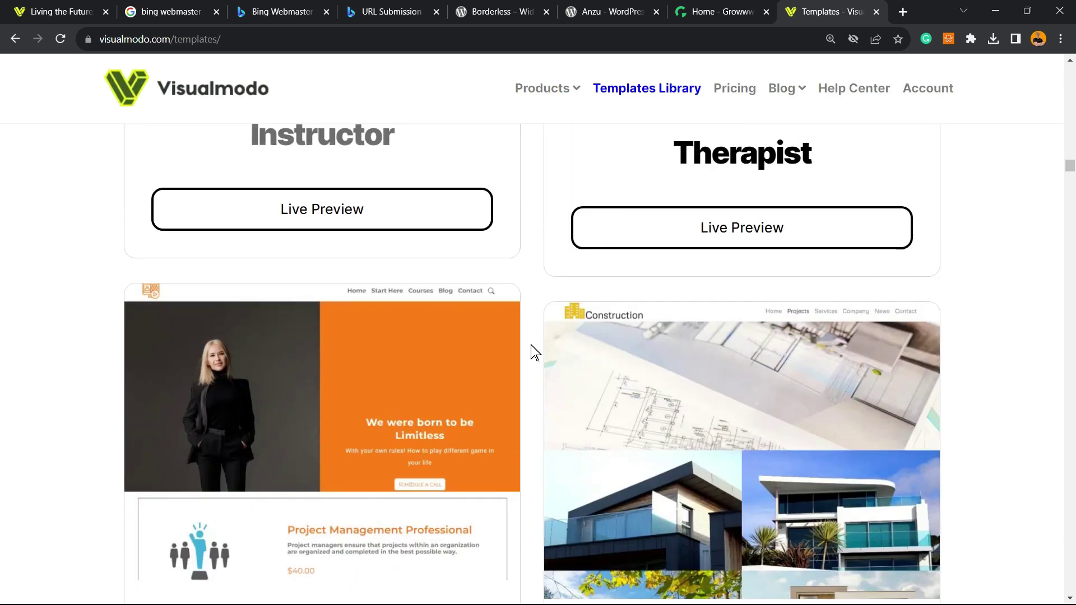